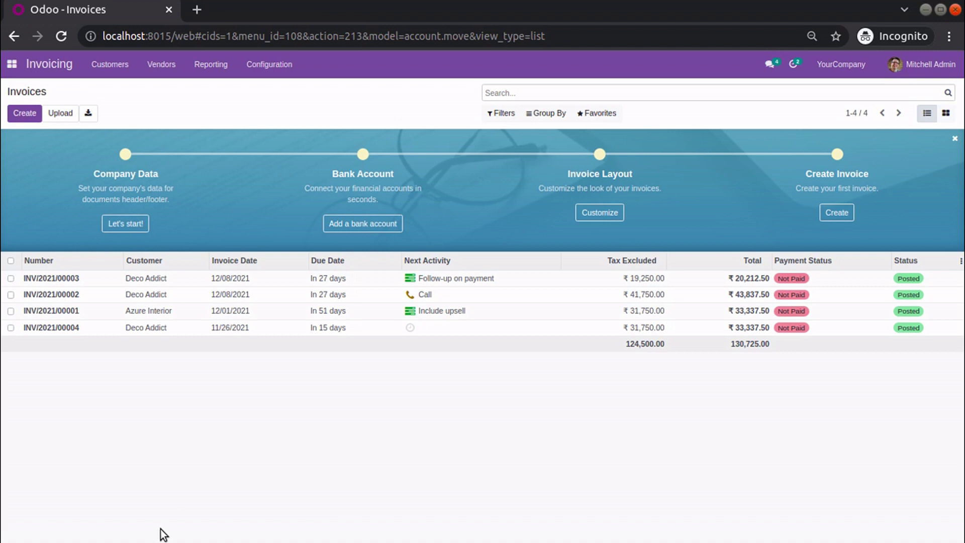
# Step: Show the Odoo application menu from the Invoices view
pyautogui.click(12, 64)
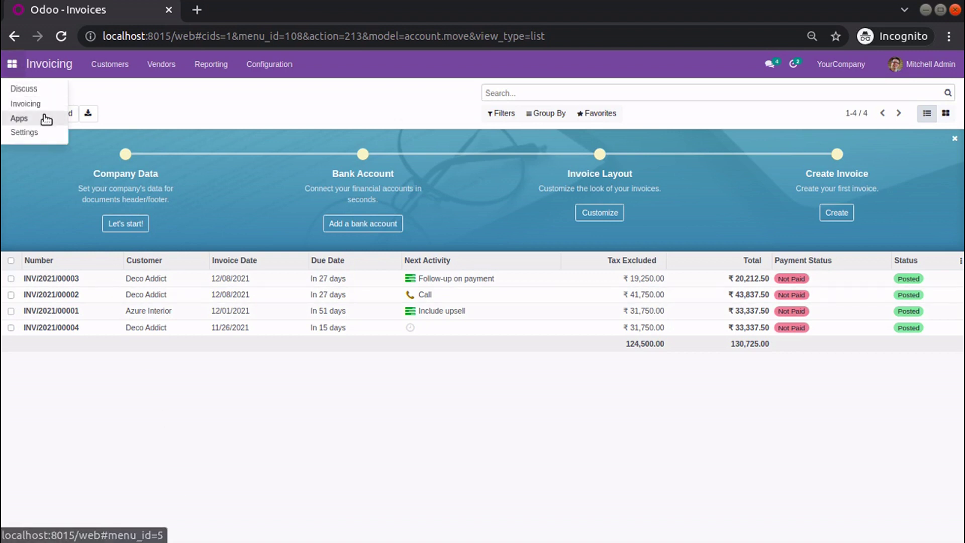
# Step: Browse the Apps catalogue, then switch to PyCharm with odoo.conf
pyautogui.click(19, 119)
pyautogui.scroll(-3, 959, 297)
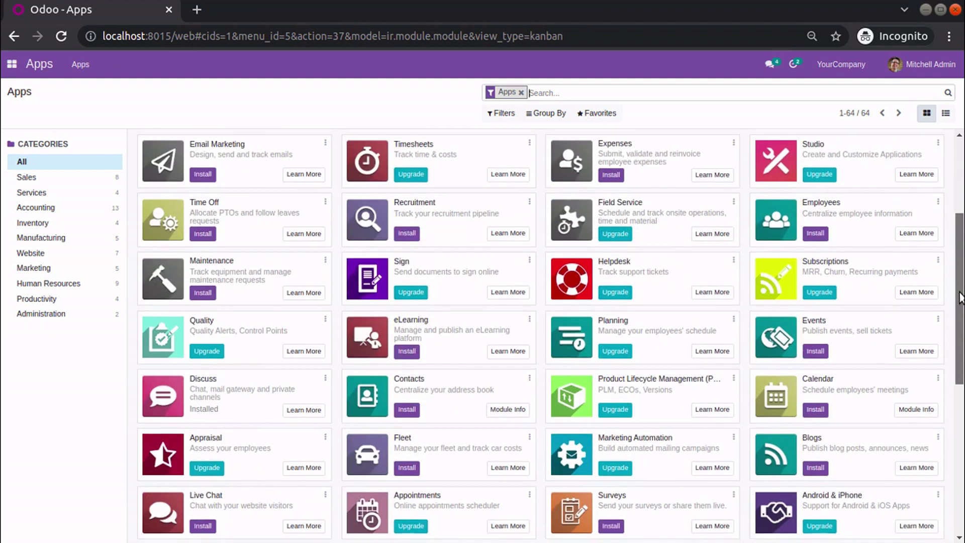
pyautogui.moveTo(960, 277); pyautogui.dragTo(963, 194)
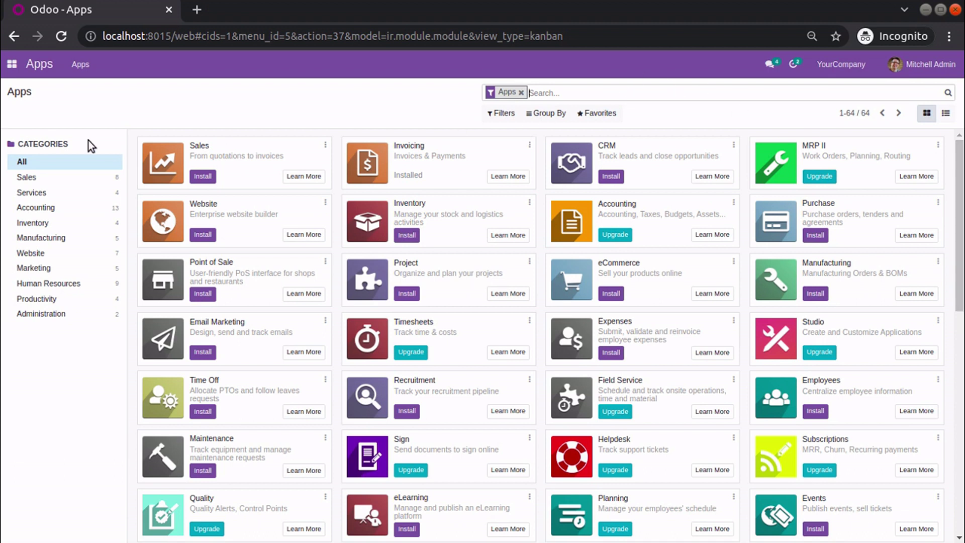
pyautogui.click(2, 54)
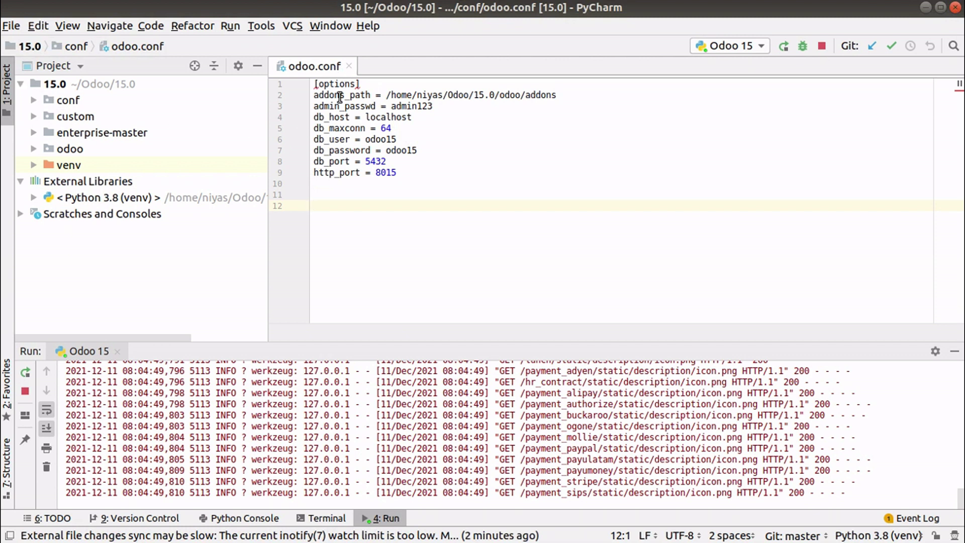
pyautogui.moveTo(432, 207); pyautogui.dragTo(273, 76)
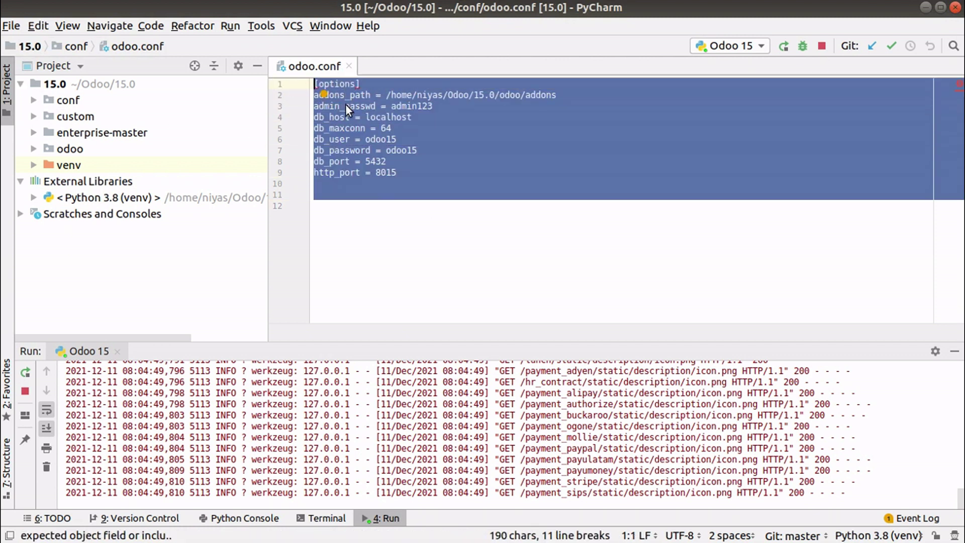
pyautogui.click(375, 149)
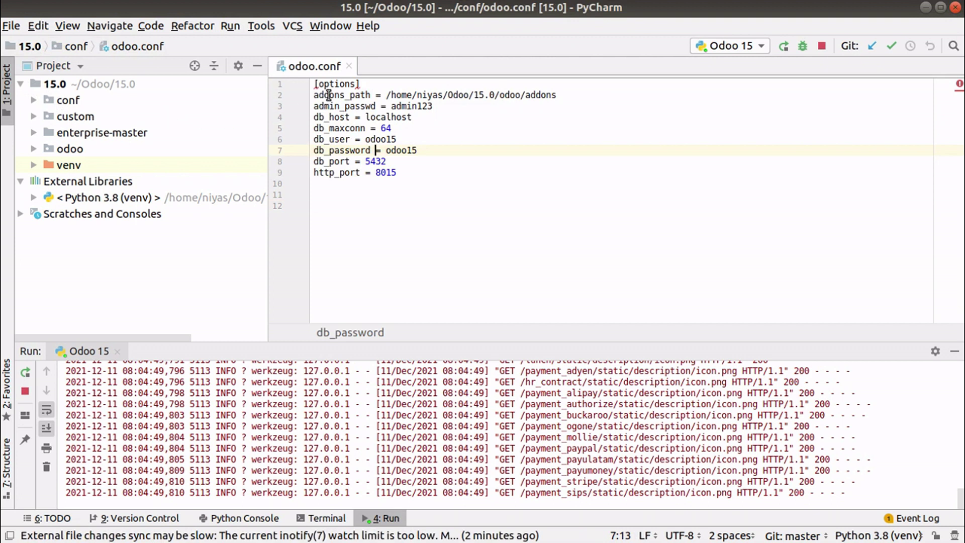
pyautogui.moveTo(386, 95); pyautogui.dragTo(557, 94)
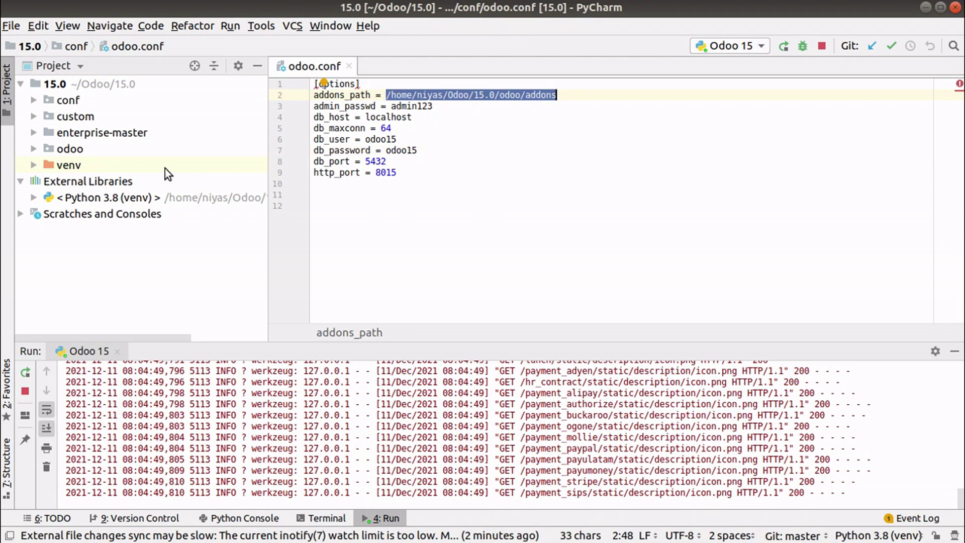
pyautogui.click(67, 119)
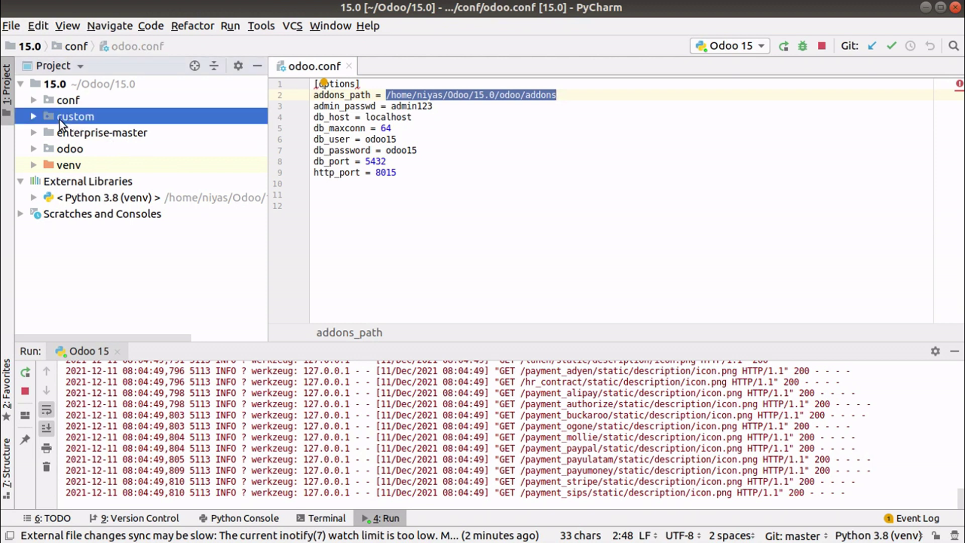
pyautogui.rightClick(73, 85)
pyautogui.moveTo(102, 93)
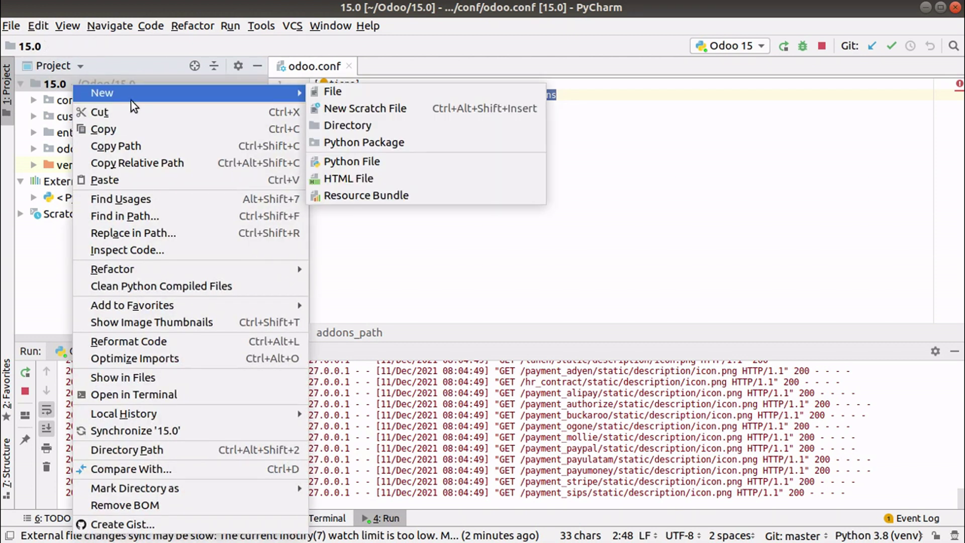
# Step: Add a new directory named custom_addons at the 15.0 project root
pyautogui.click(396, 128)
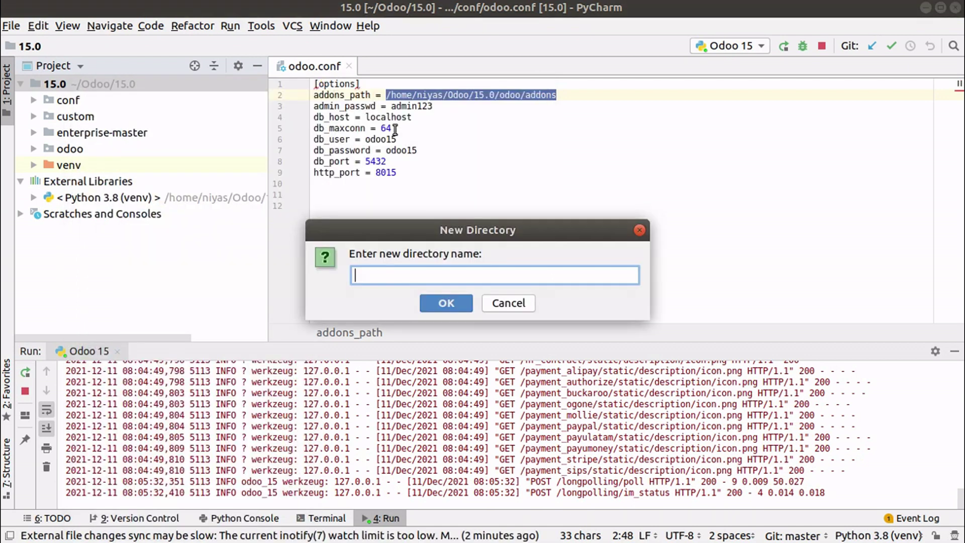
pyautogui.write('custom_')
pyautogui.write('addons')
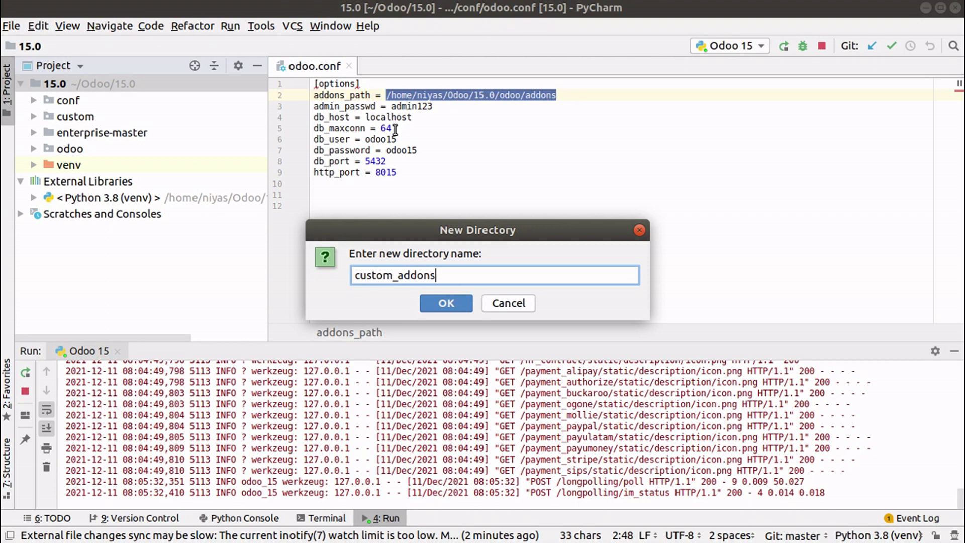
pyautogui.press('Return')
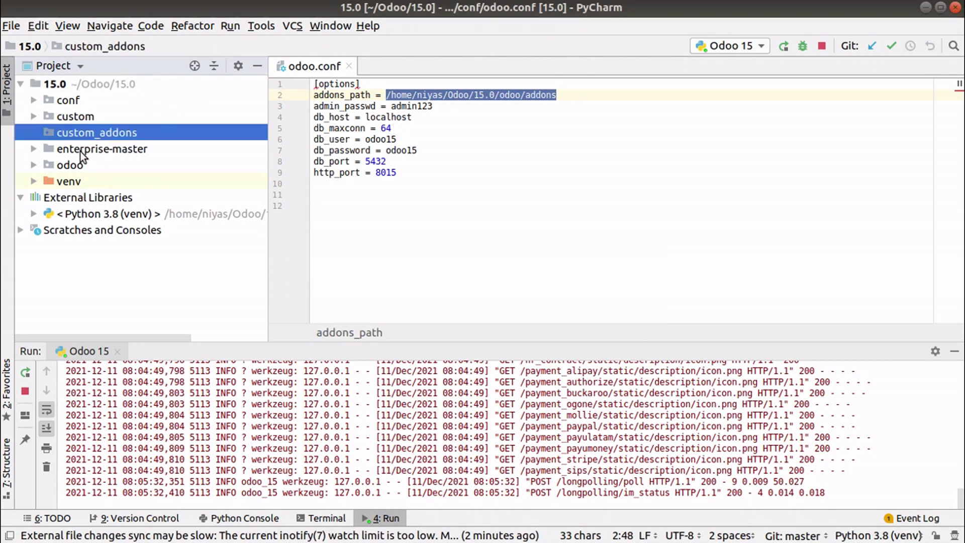
# Step: Copy the full path of the custom_addons folder from the Project tree
pyautogui.rightClick(90, 132)
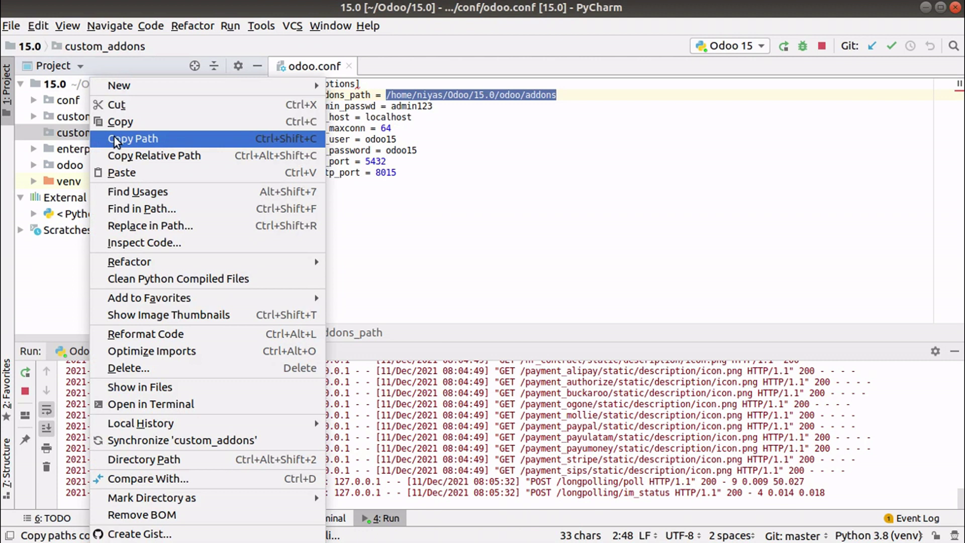
pyautogui.click(114, 137)
pyautogui.rightClick(113, 135)
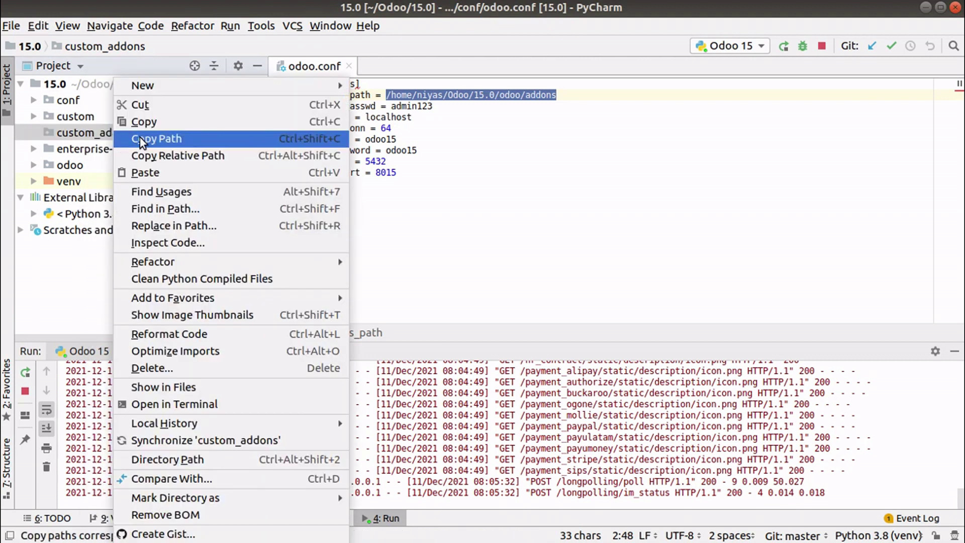
pyautogui.click(139, 138)
# Step: Append the custom_addons path as a second addons_path entry in odoo.conf
pyautogui.click(530, 150)
pyautogui.click(528, 96)
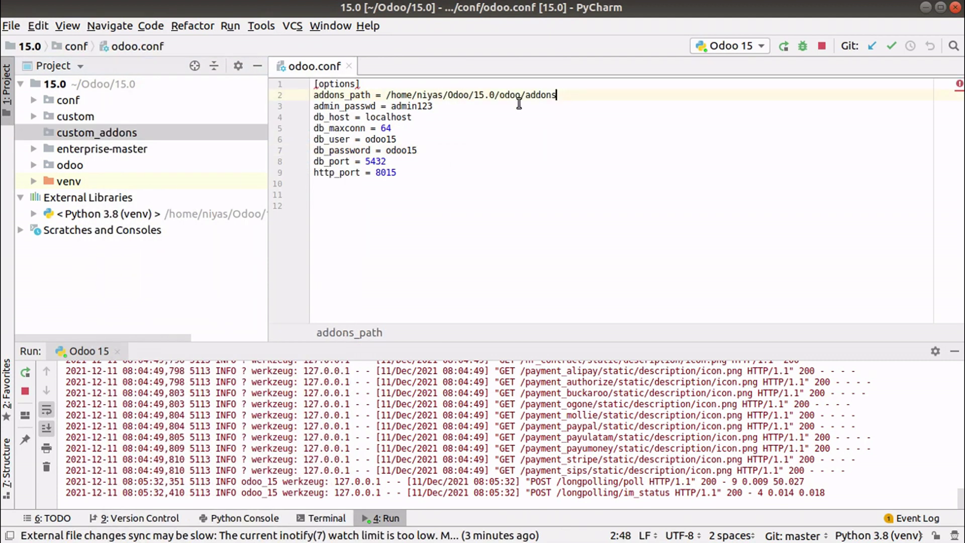
pyautogui.tripleClick(375, 95)
pyautogui.click(575, 99)
pyautogui.write(',')
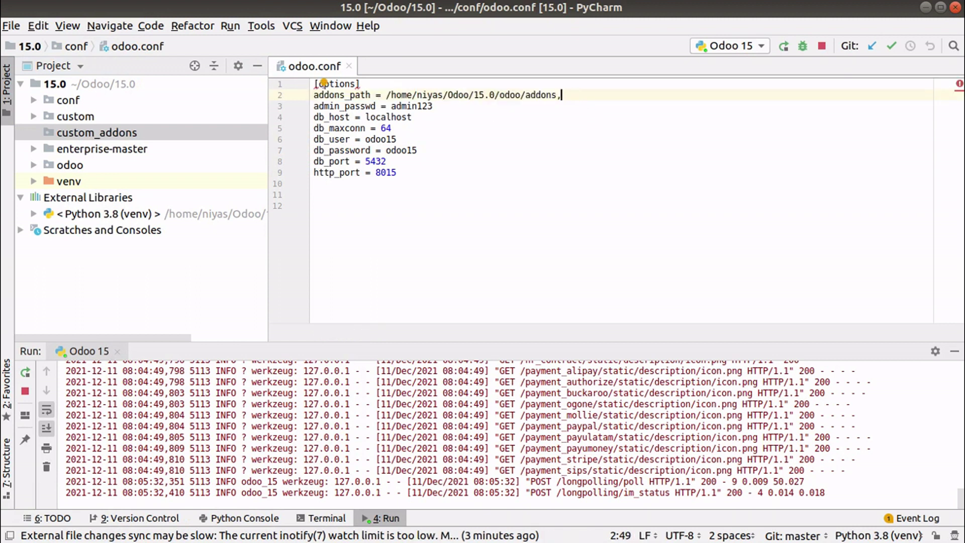
pyautogui.hotkey('ctrl', 'v')
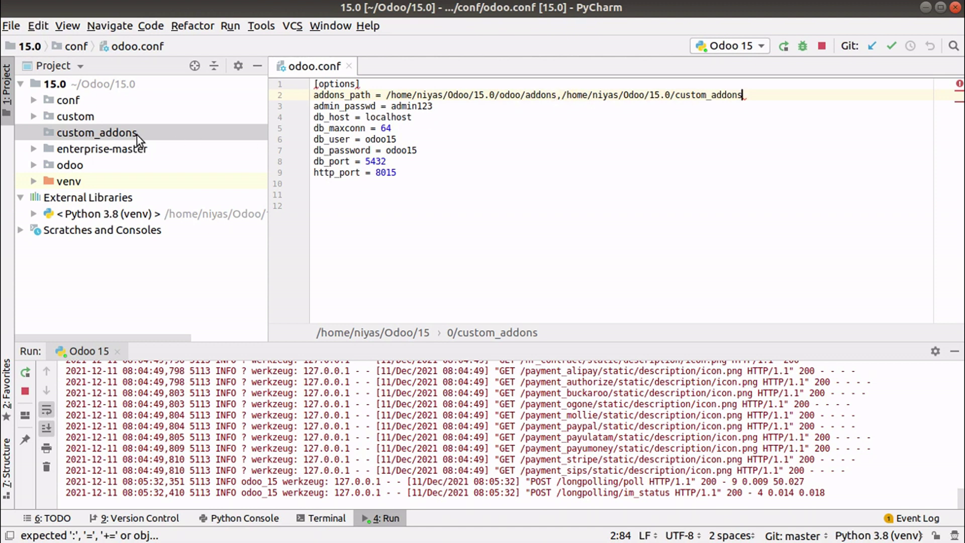
pyautogui.doubleClick(351, 96)
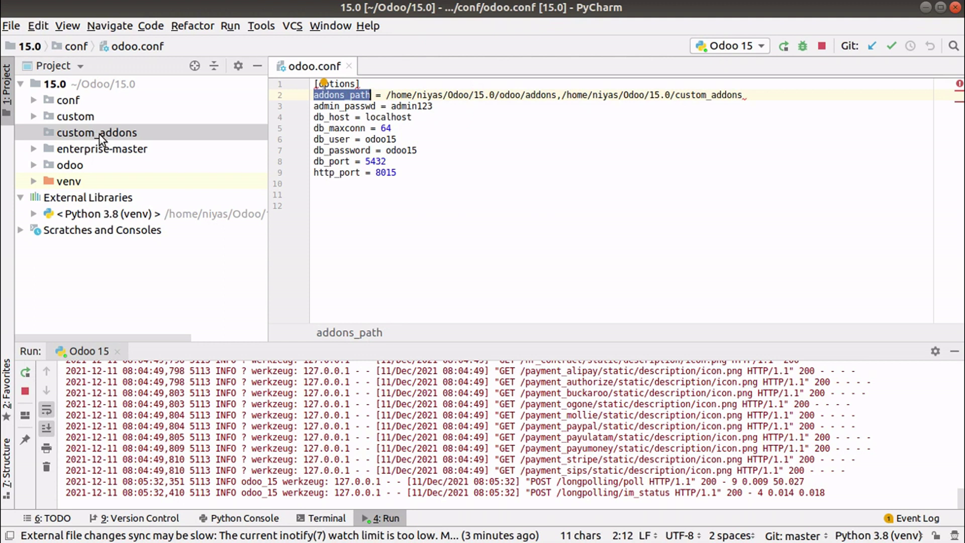
# Step: Copy the accounting_pdf_reports and accounting_excel_reports modules from the custom folder
pyautogui.doubleClick(93, 123)
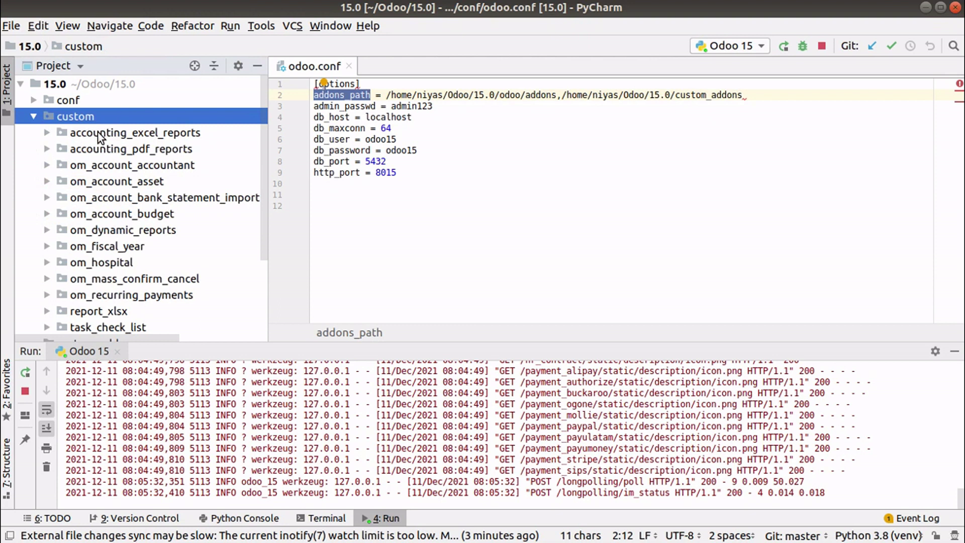
pyautogui.click(134, 137)
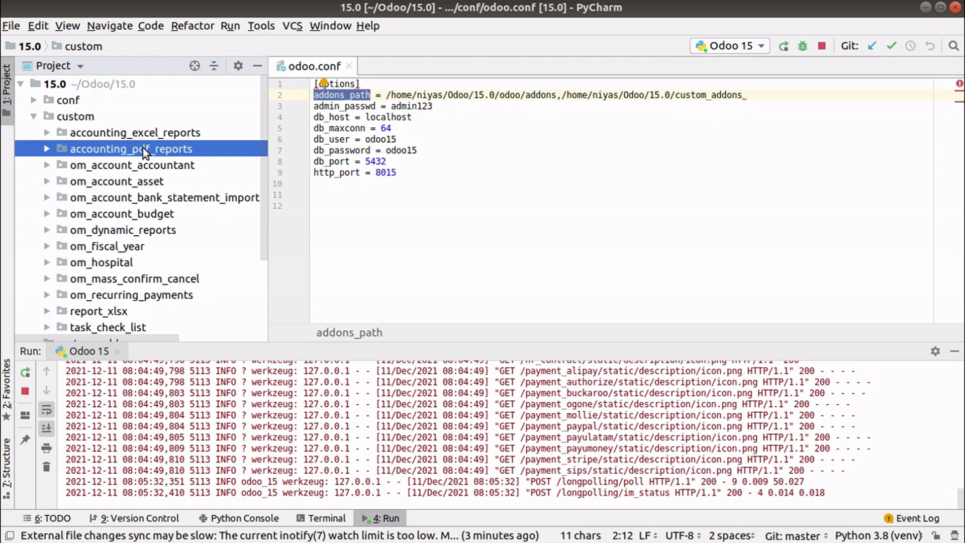
pyautogui.keyDown('ctrl'); pyautogui.click(144, 139); pyautogui.keyUp('ctrl')
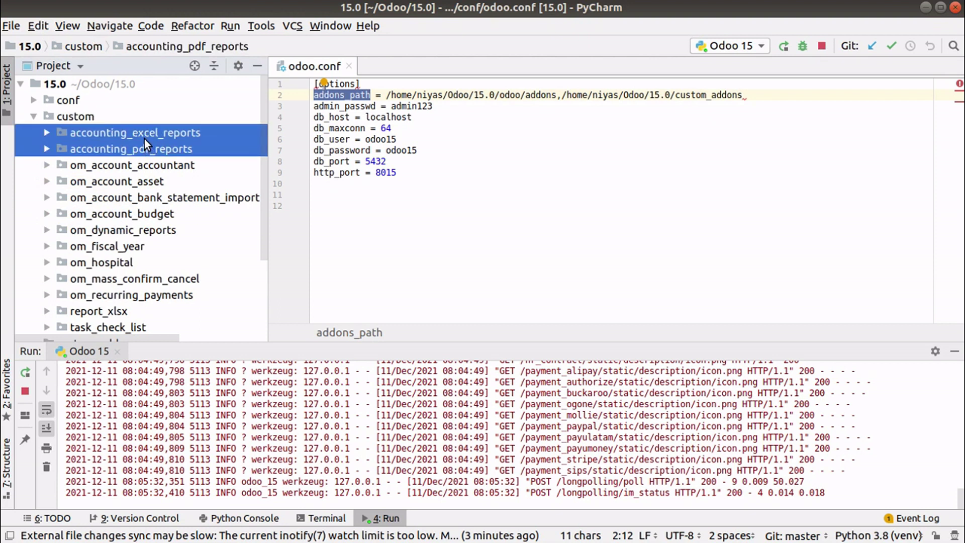
pyautogui.rightClick(144, 138)
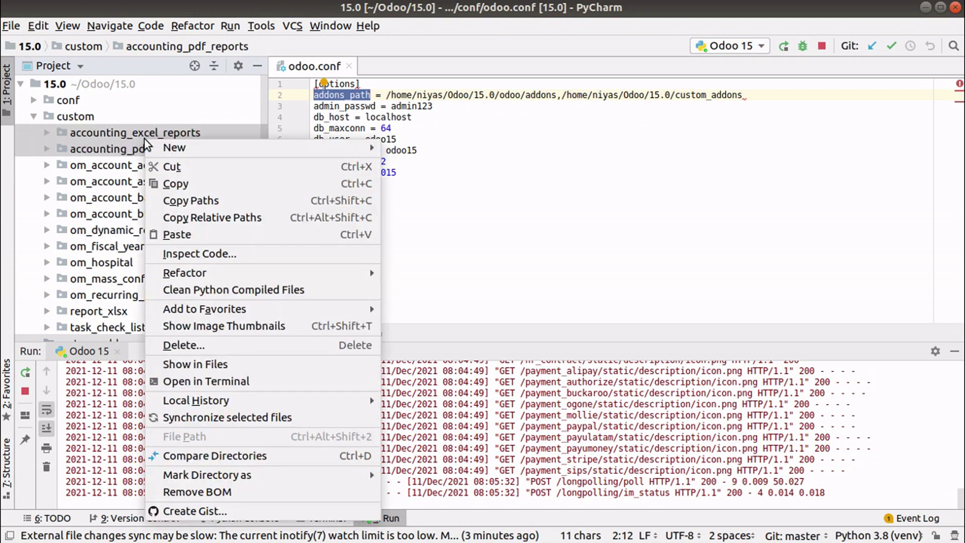
pyautogui.click(192, 189)
# Step: Paste both accounting modules into custom_addons and confirm the copy
pyautogui.click(35, 121)
pyautogui.click(57, 136)
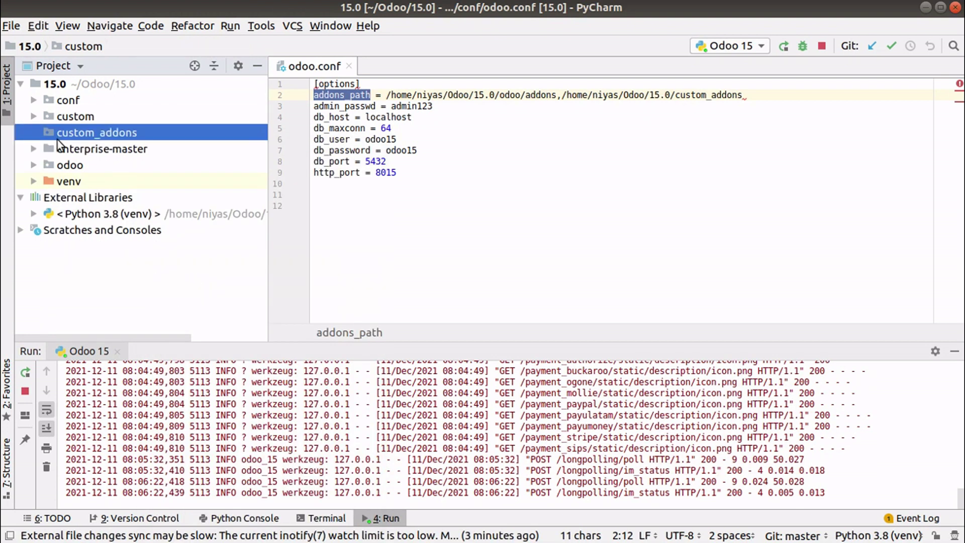
pyautogui.rightClick(81, 138)
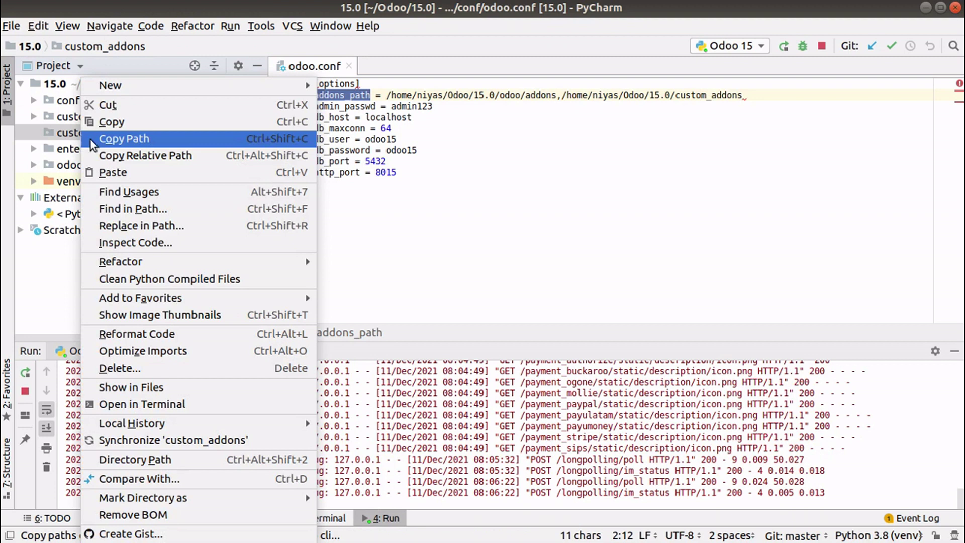
pyautogui.click(141, 176)
pyautogui.click(573, 323)
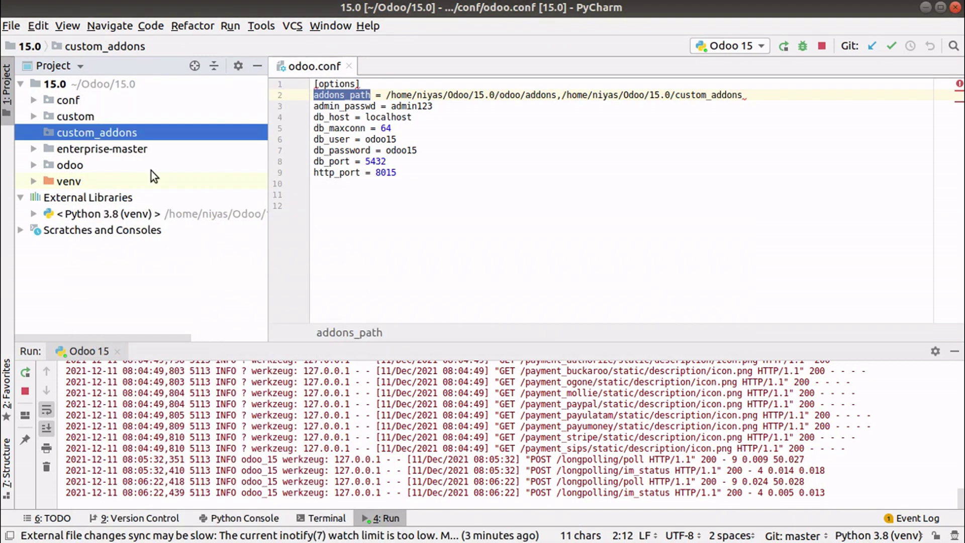
# Step: Copy the accounting_pdf_reports folder name from custom_addons
pyautogui.click(50, 165)
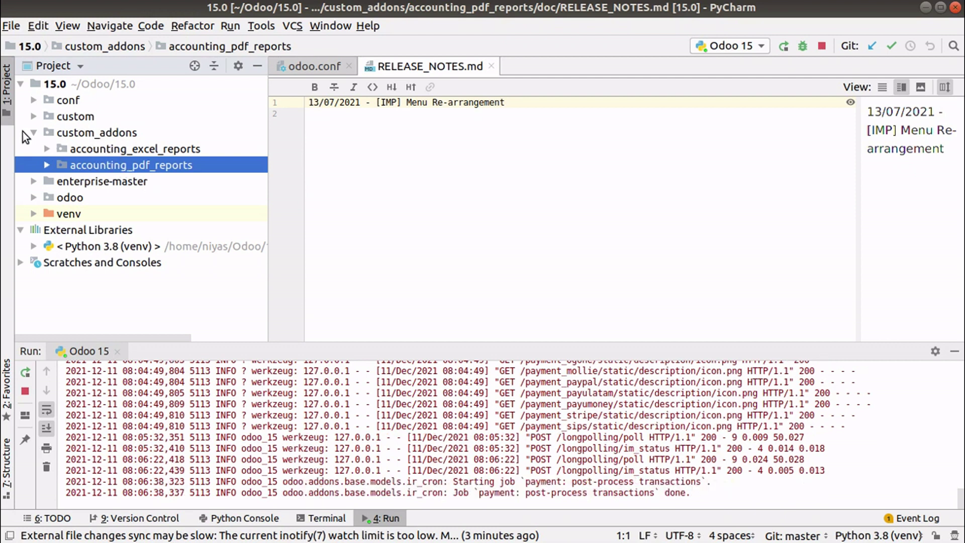
pyautogui.rightClick(105, 167)
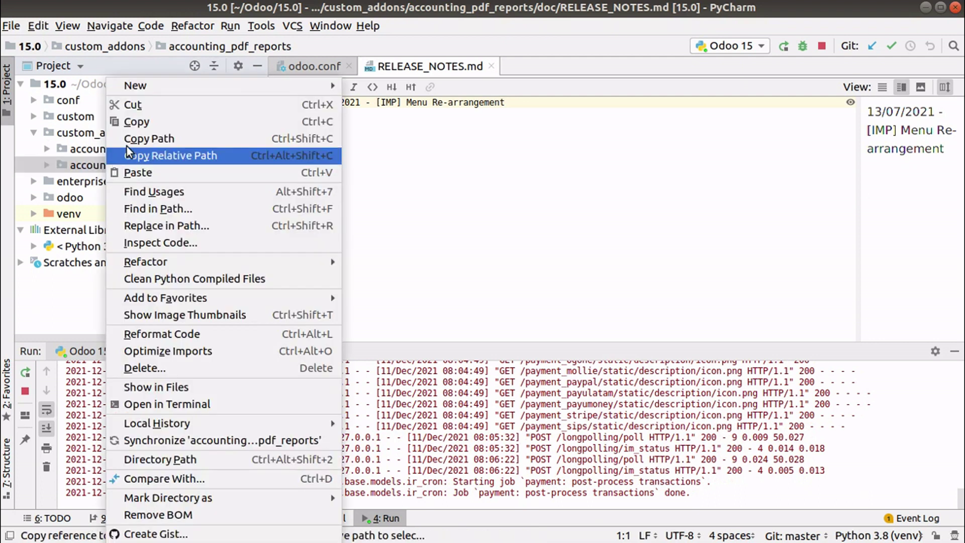
pyautogui.click(90, 170)
pyautogui.rightClick(121, 168)
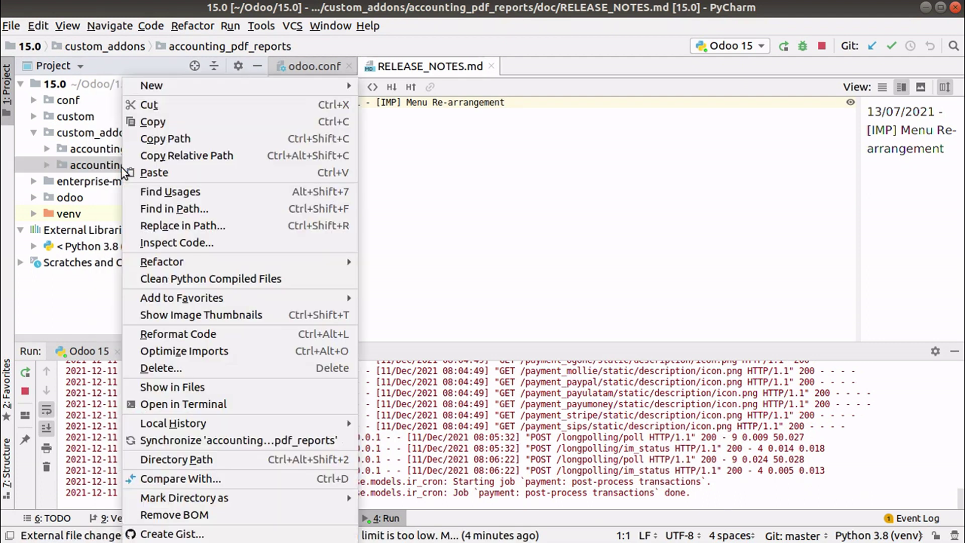
pyautogui.click(160, 128)
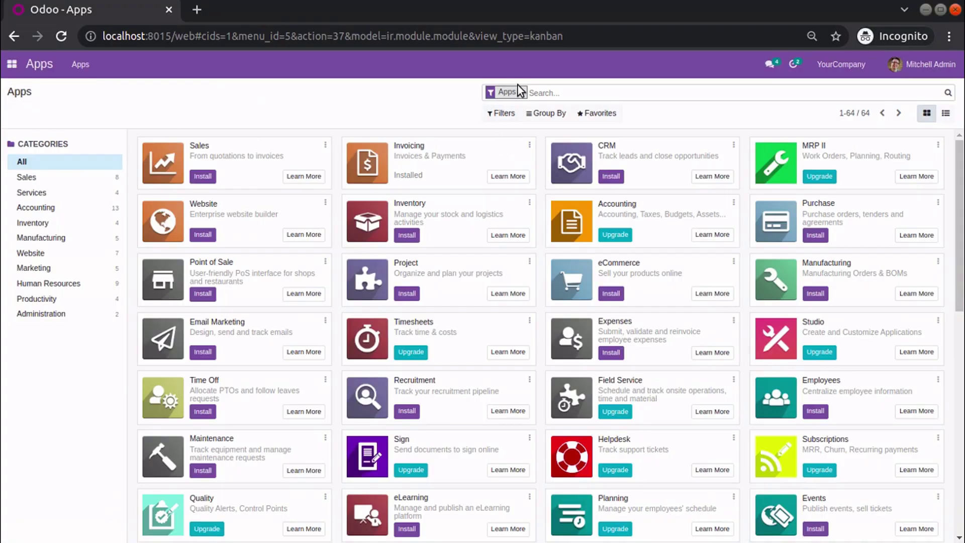
# Step: Search Apps for module accounting_pdf_reports, finding nothing, then return to PyCharm
pyautogui.click(521, 92)
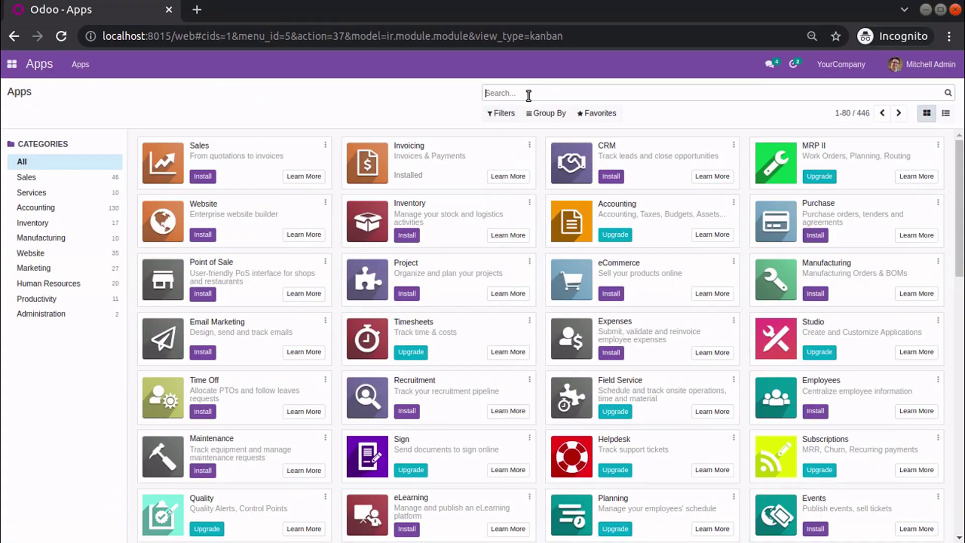
pyautogui.hotkey('ctrl', 'v')
pyautogui.click(531, 111)
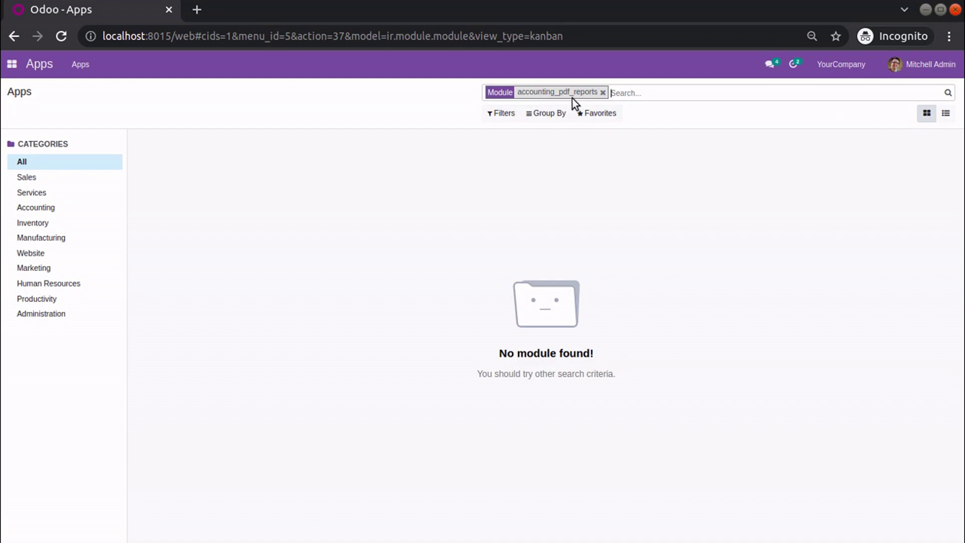
pyautogui.hotkey('alt', 'Tab')
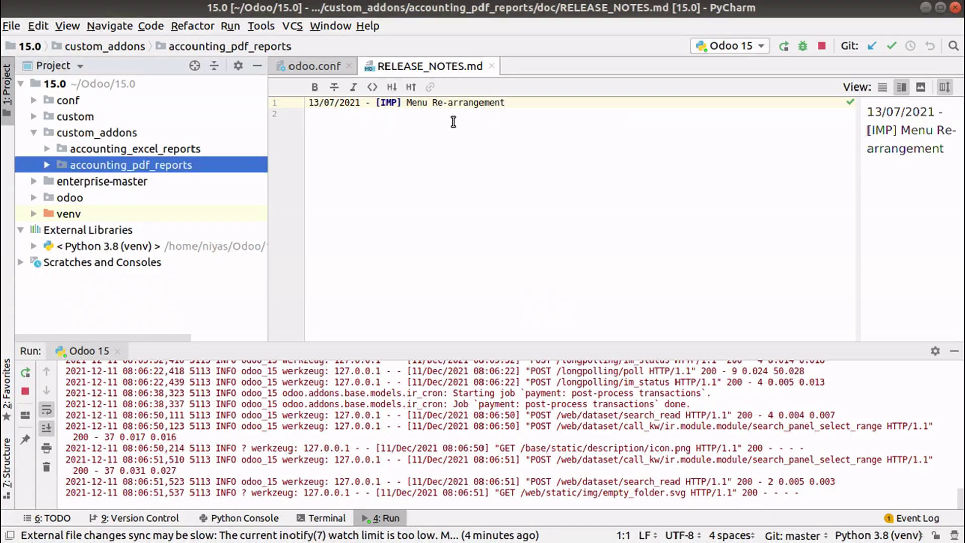
# Step: Close RELEASE_NOTES.md, keep odoo.conf shown, and rerun the Odoo server
pyautogui.click(330, 67)
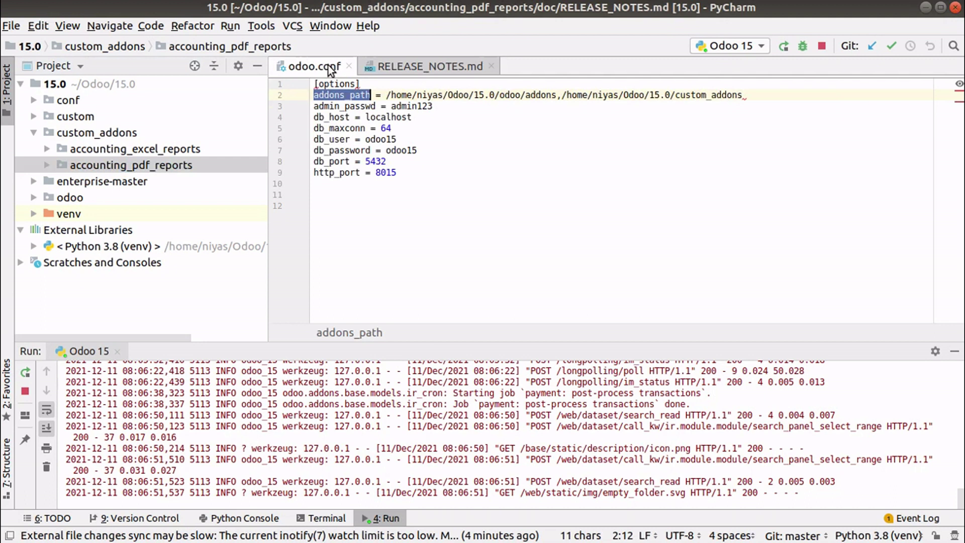
pyautogui.click(487, 72)
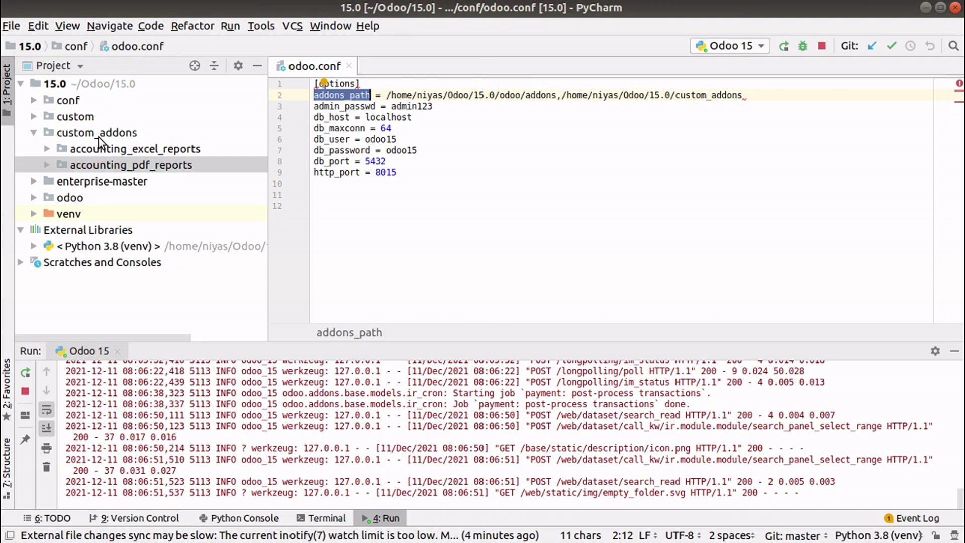
pyautogui.click(27, 374)
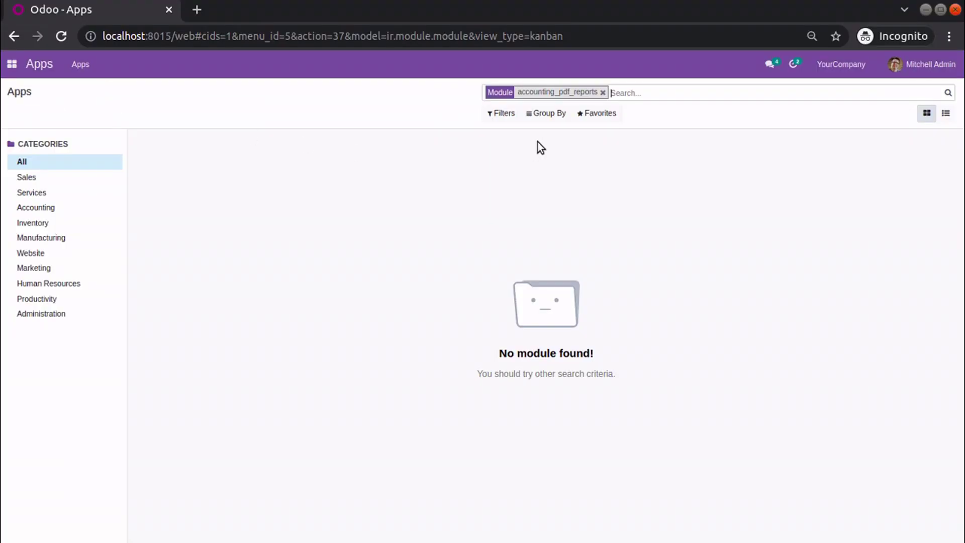
# Step: Re-run the accounting_pdf_reports Apps search after the restart, still with no result
pyautogui.click(601, 92)
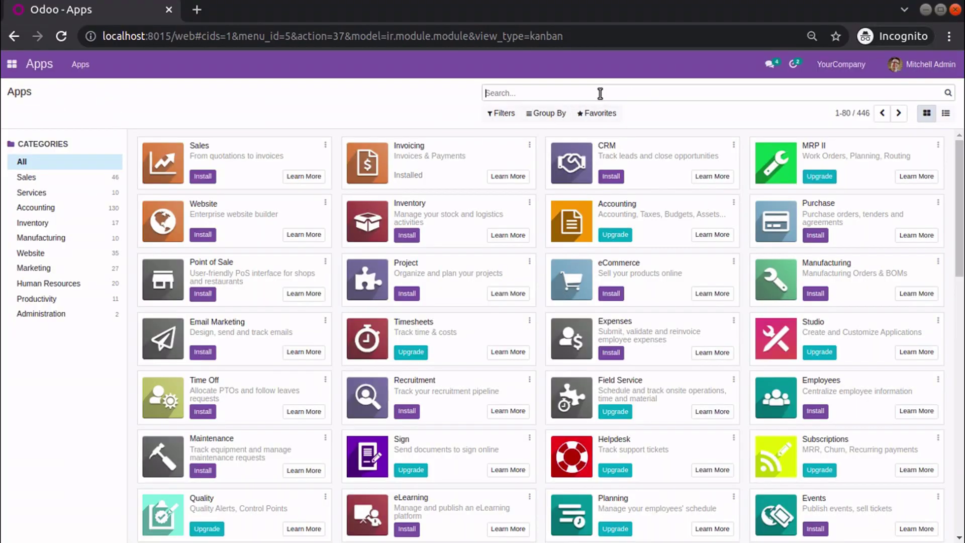
pyautogui.write('accounting_pdf_reports')
pyautogui.press('Return')
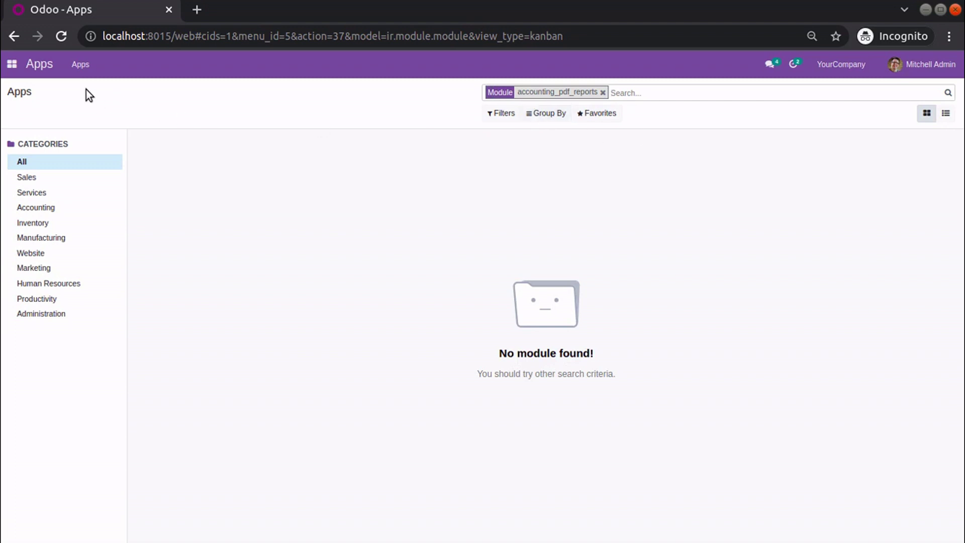
pyautogui.click(12, 65)
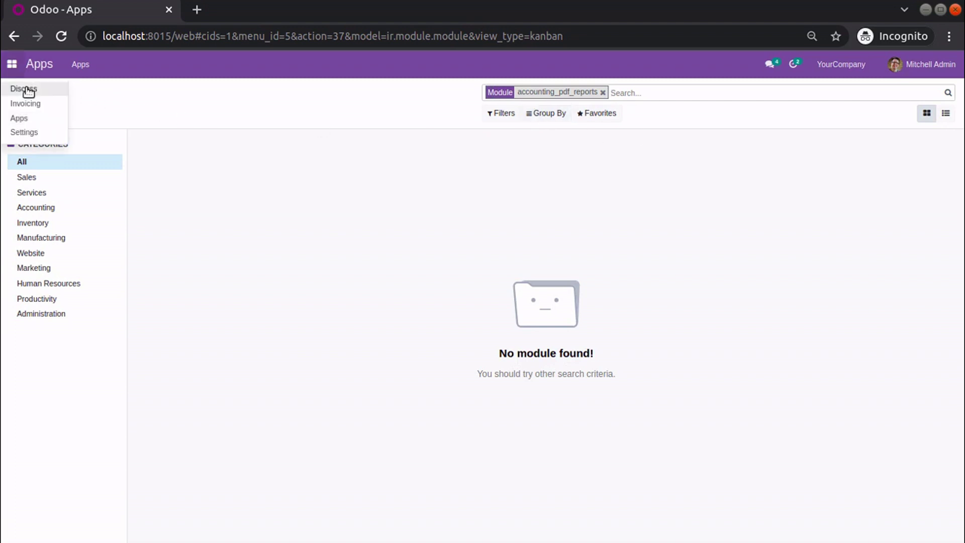
# Step: Activate developer mode in Settings and go back to the Apps list
pyautogui.click(33, 132)
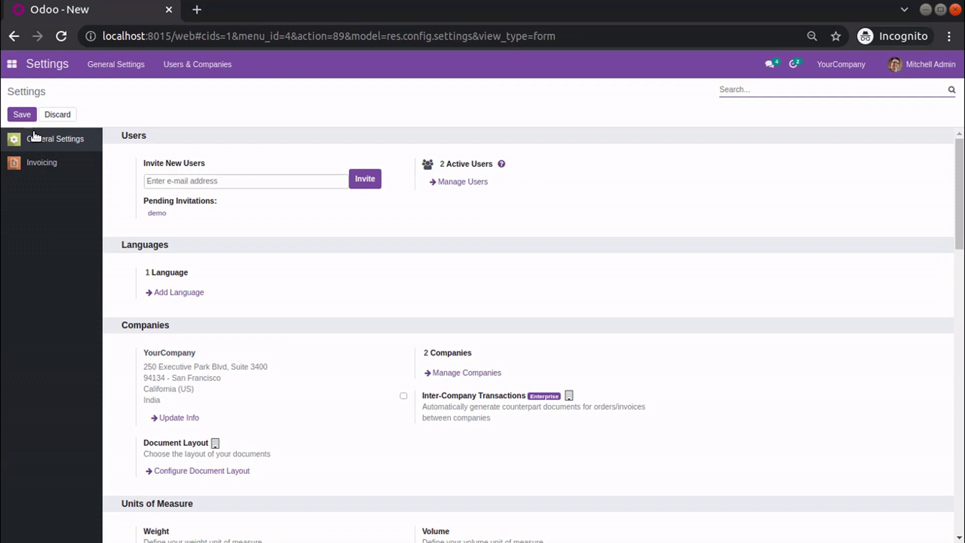
pyautogui.scroll(-1, 963, 236)
pyautogui.moveTo(963, 235); pyautogui.dragTo(962, 534)
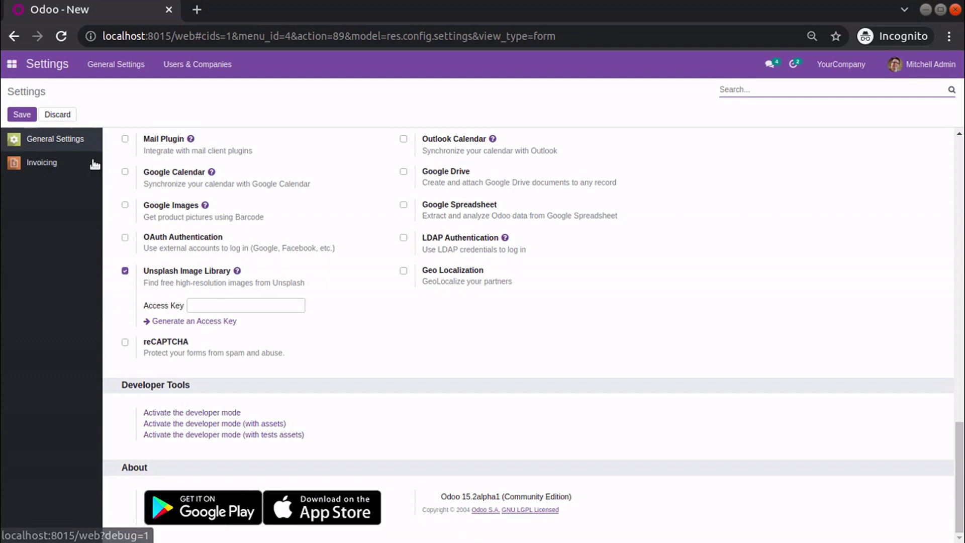
pyautogui.click(192, 411)
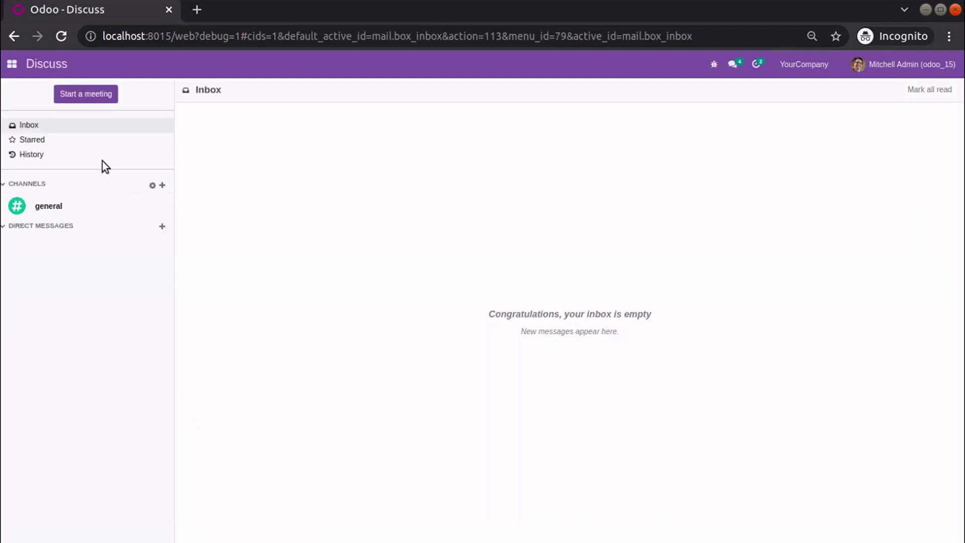
pyautogui.click(11, 64)
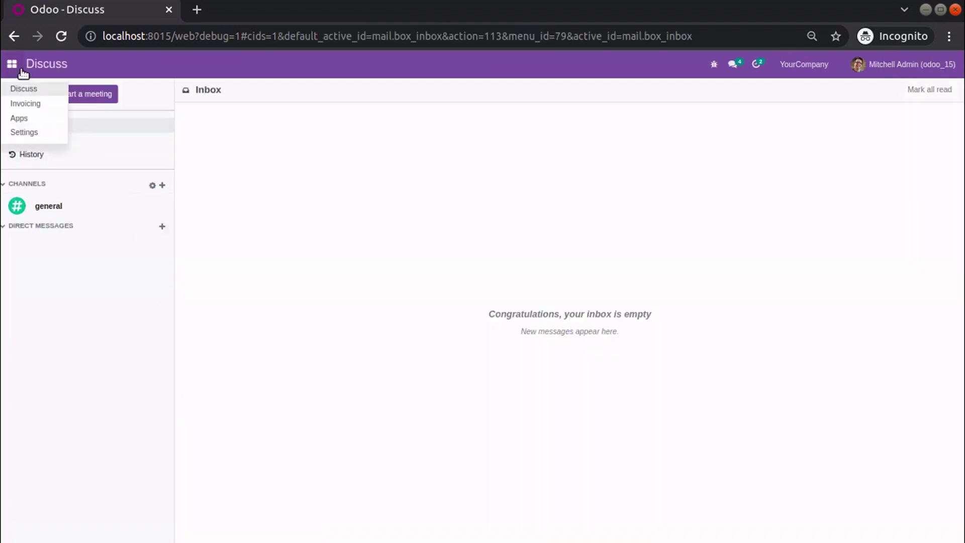
pyautogui.click(19, 118)
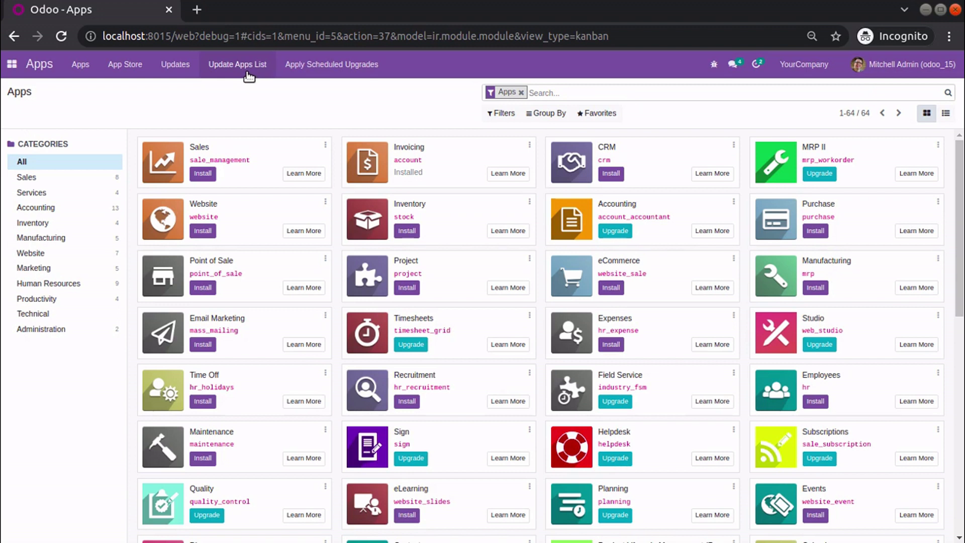
# Step: Update the apps list, then search the catalogue for accounting_pdf_reports so the module is found
pyautogui.click(246, 66)
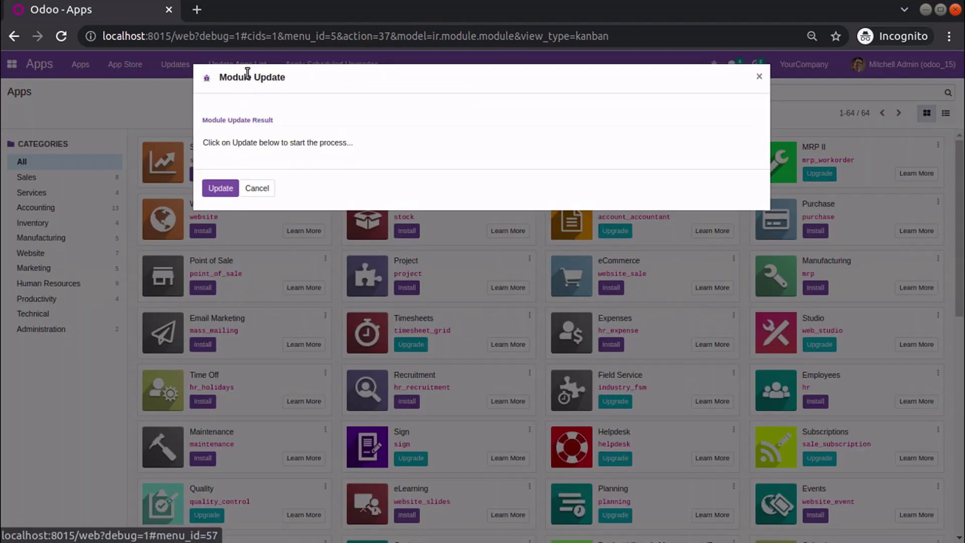
pyautogui.click(221, 188)
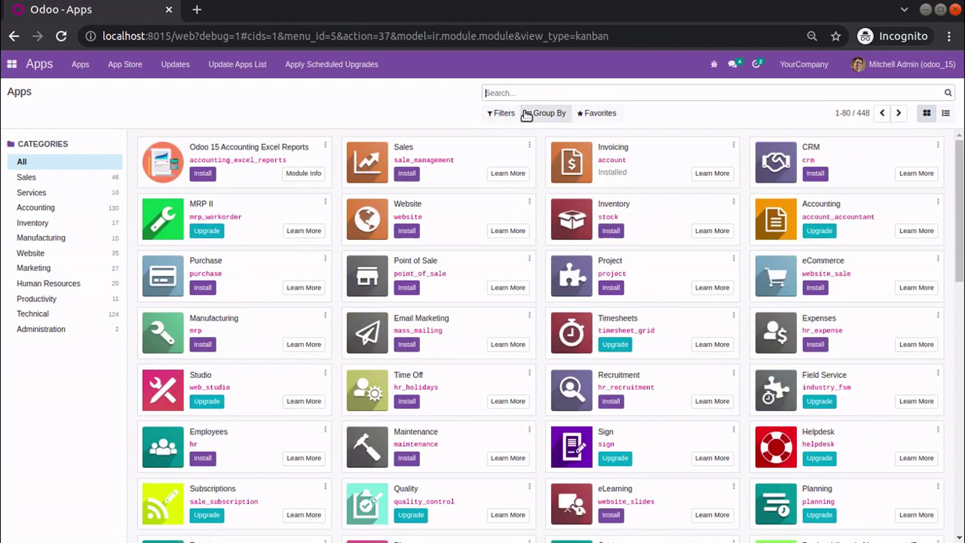
pyautogui.write('accounting_pdf_reports')
pyautogui.press('Return')
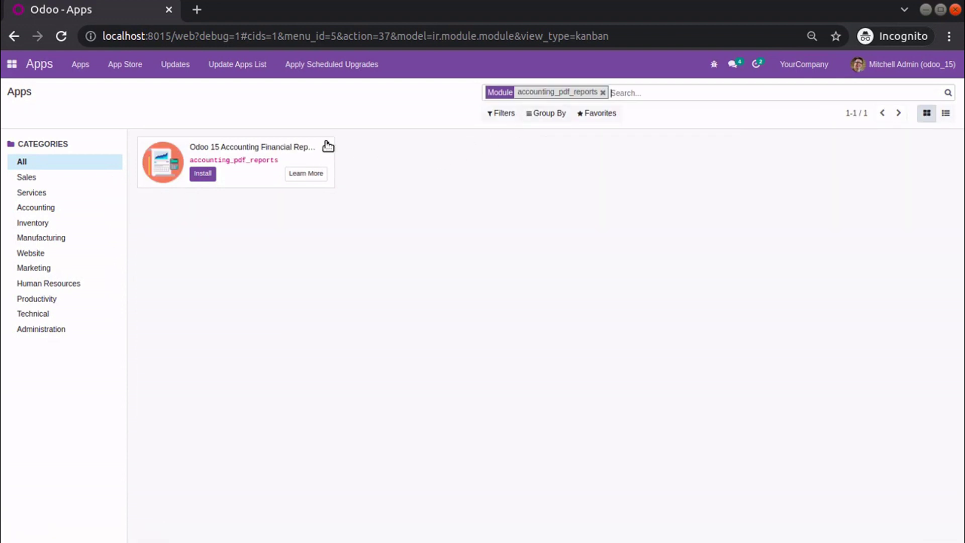
# Step: Peek at the found module's options menu, dismiss it and return to PyCharm
pyautogui.click(328, 146)
pyautogui.click(317, 164)
pyautogui.hotkey('alt', 'Tab')
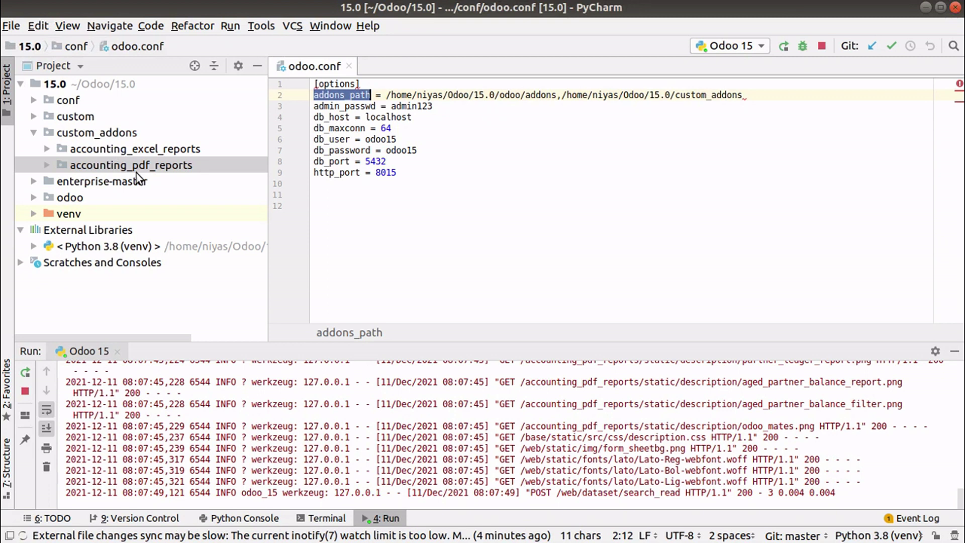
# Step: Copy the custom_addons folder path, paste it as the second entry of addons_path on line 2, and return to Odoo
pyautogui.click(33, 133)
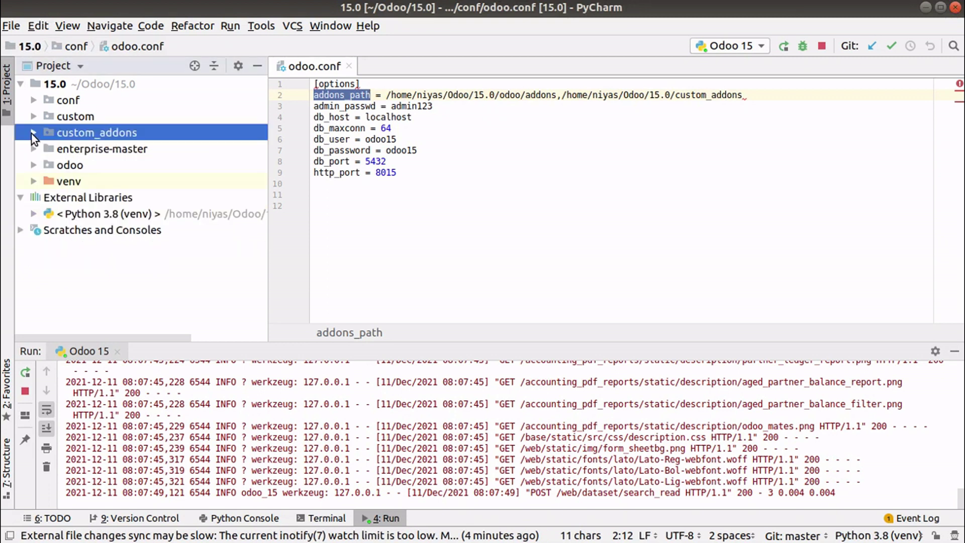
pyautogui.rightClick(79, 133)
pyautogui.click(92, 137)
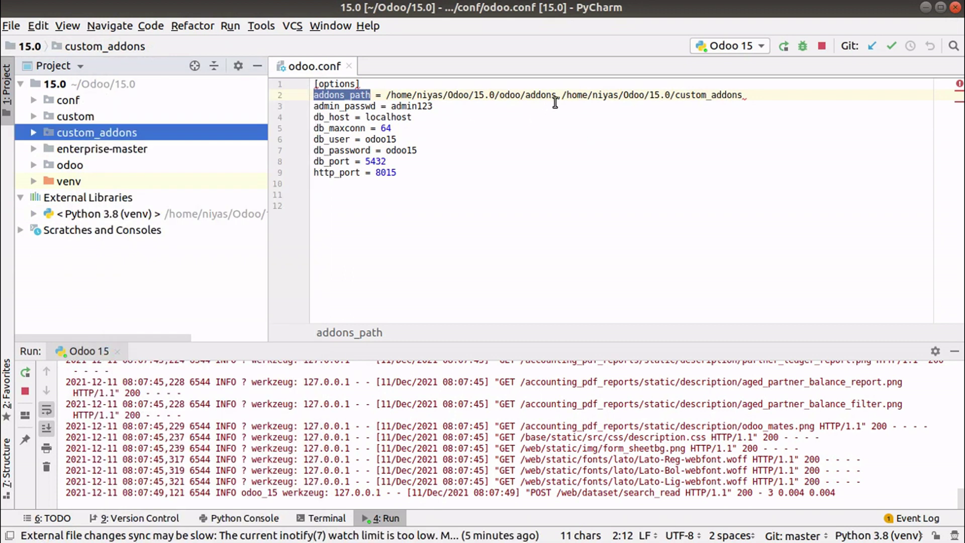
pyautogui.moveTo(561, 95); pyautogui.dragTo(745, 100)
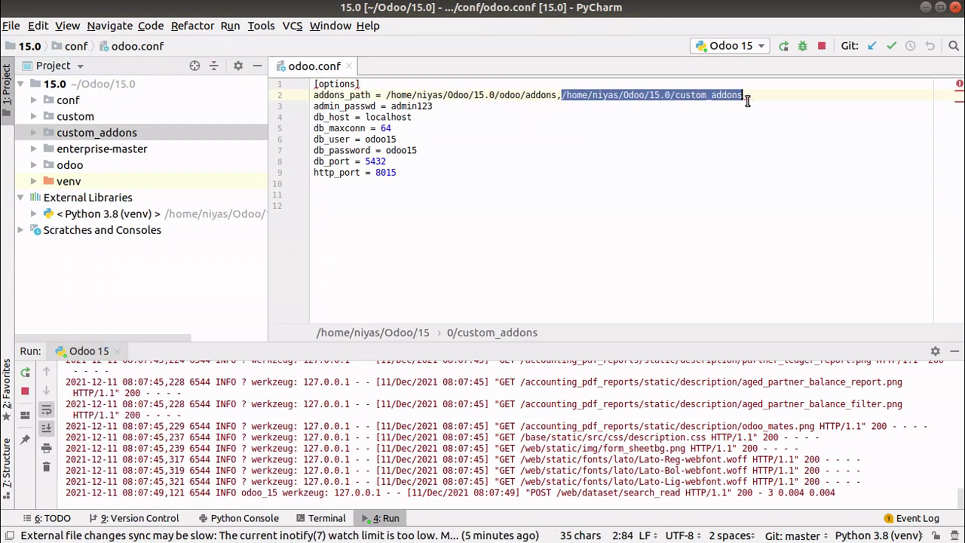
pyautogui.hotkey('ctrl', 'v')
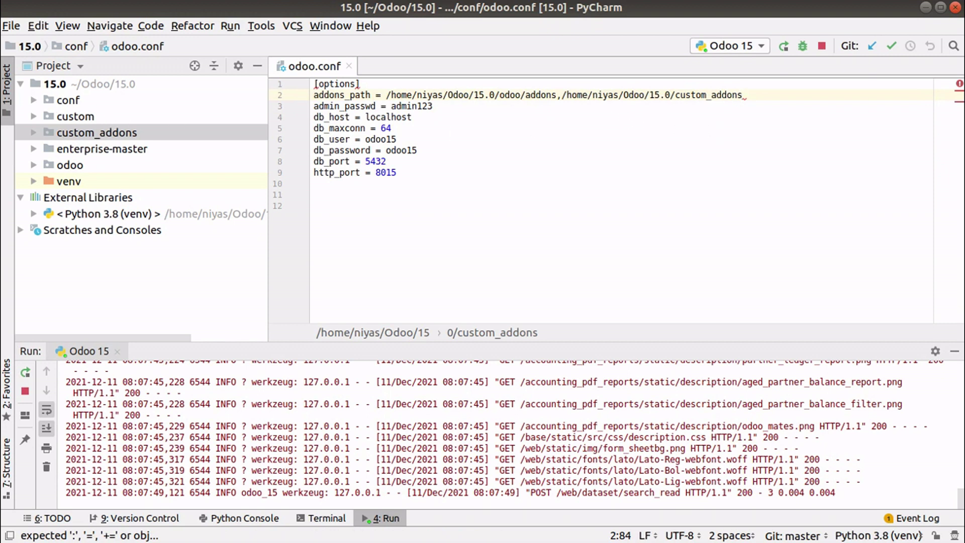
pyautogui.click(6, 95)
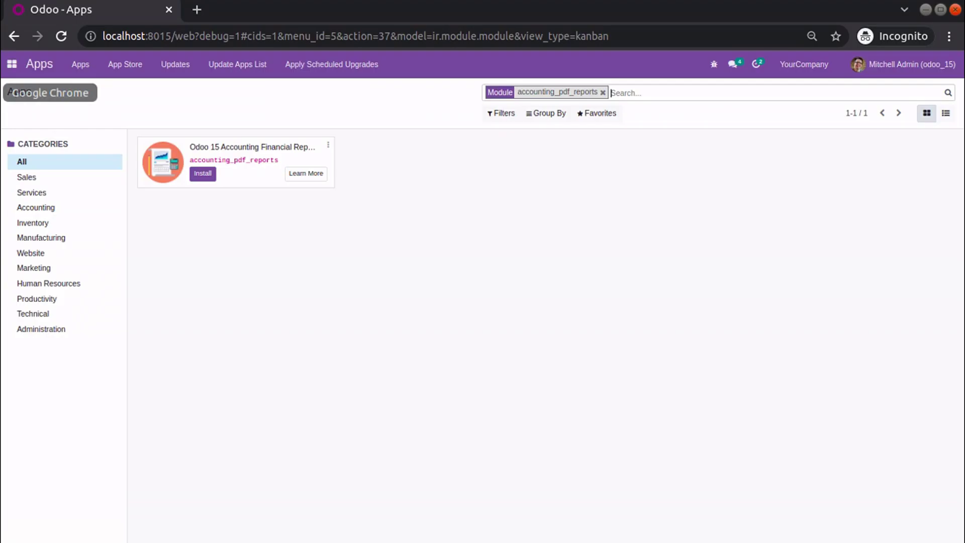
# Step: Show the Module Info page of the Odoo 15 Accounting Financial Reports module
pyautogui.click(328, 145)
pyautogui.moveTo(327, 160)
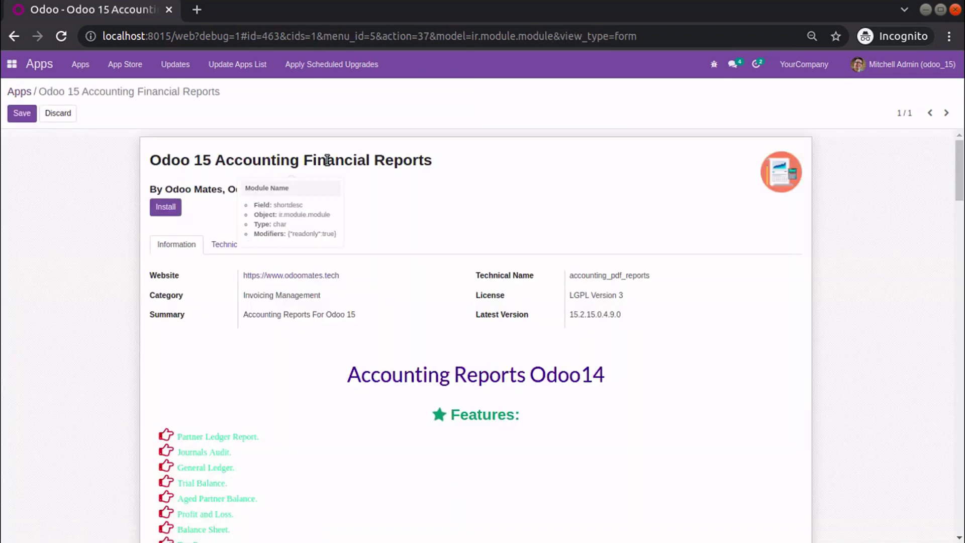